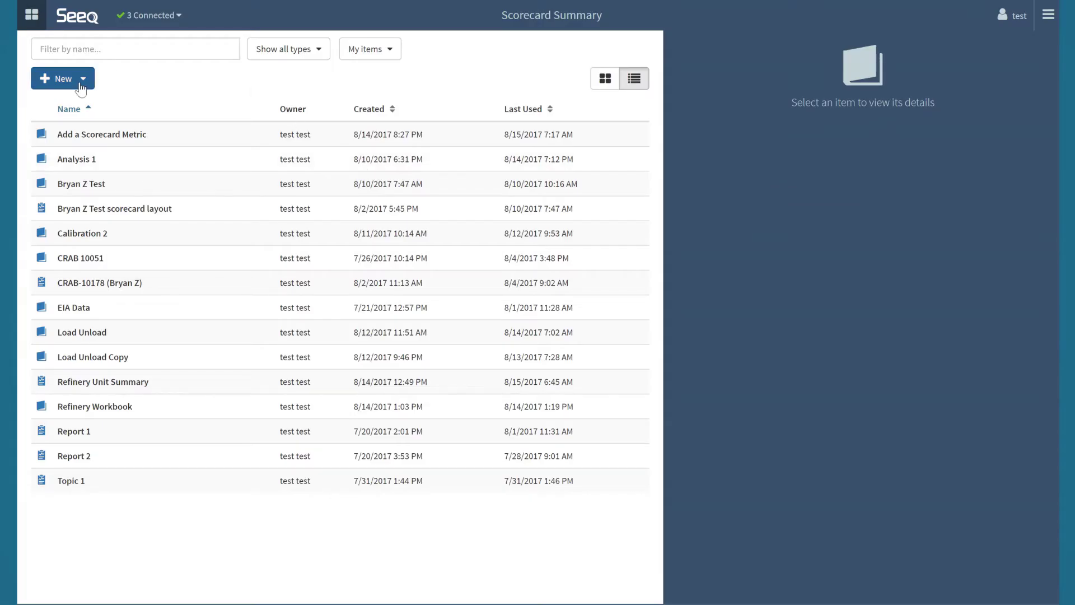
Create a new Organizer Topic, which opens as Topic 2 with an empty Document 1
left_click(79, 85)
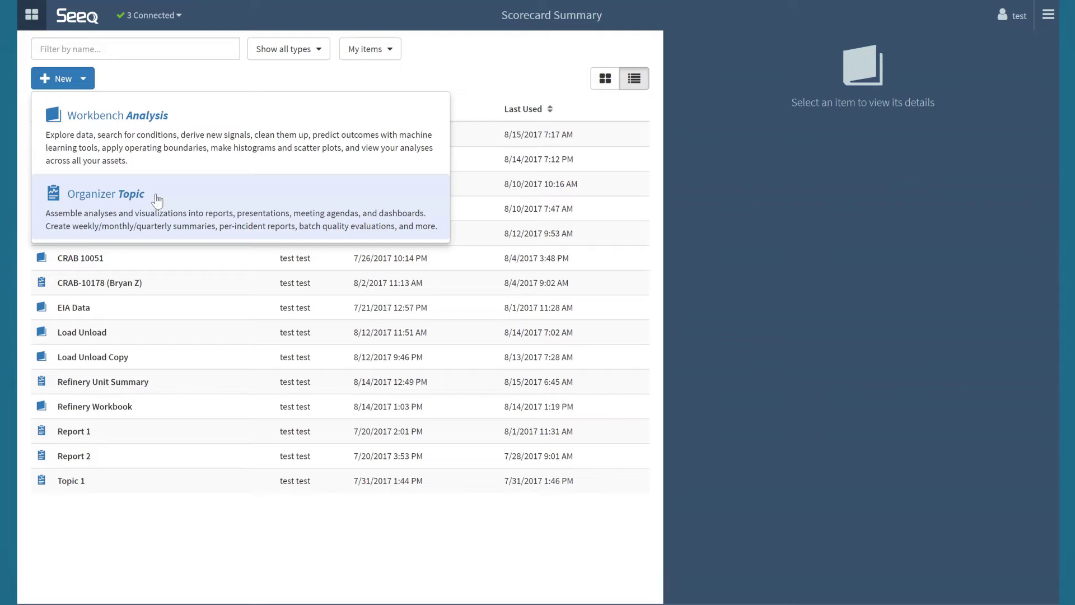
left_click(156, 195)
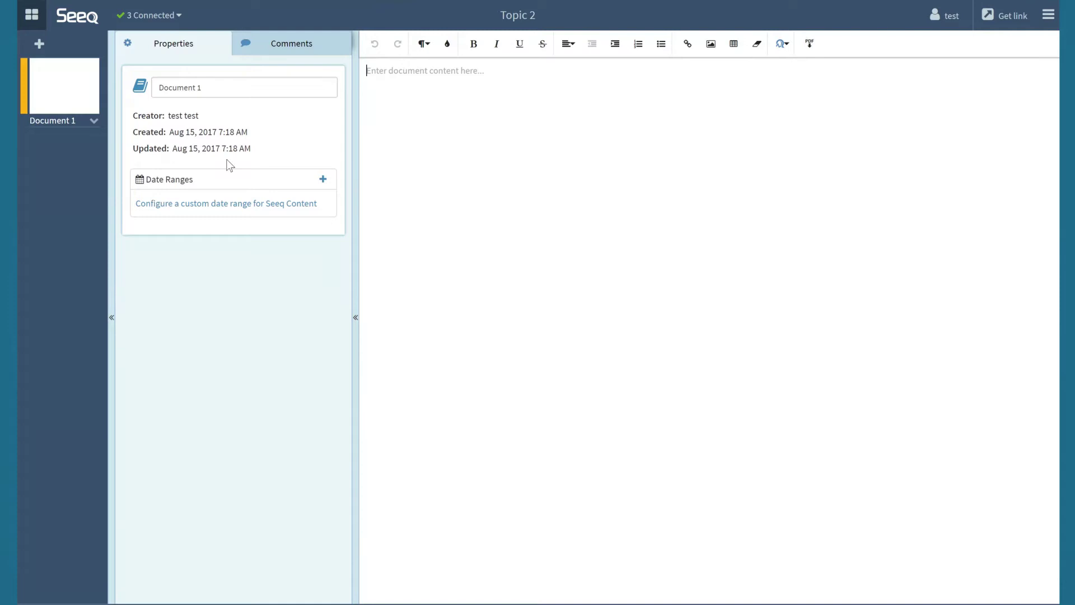
Rename the topic title to 'Scorecard Summary'
left_click(516, 15)
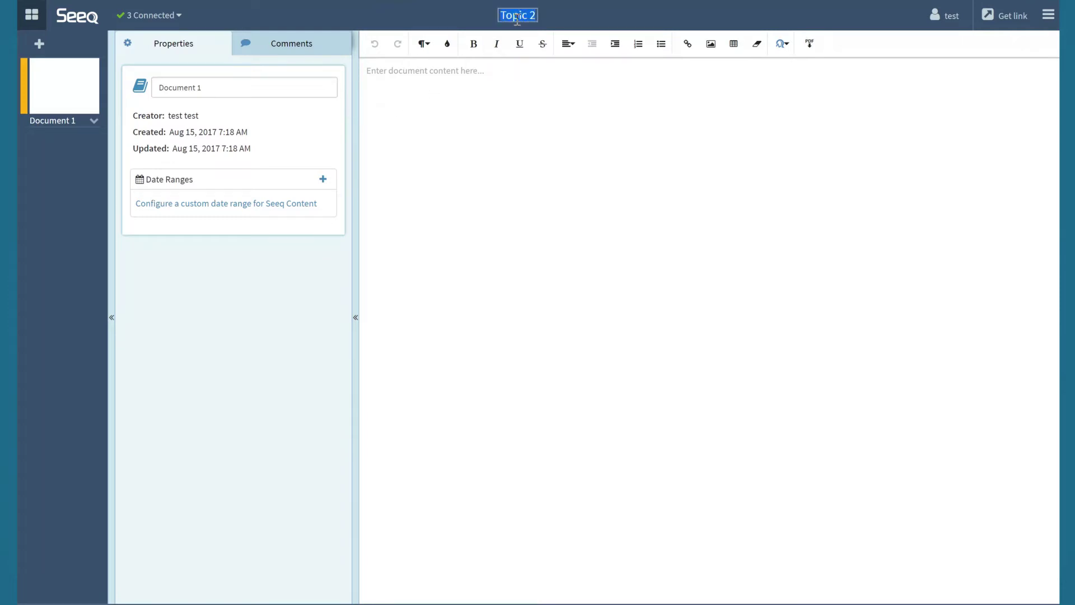
type("Scorecard Summary")
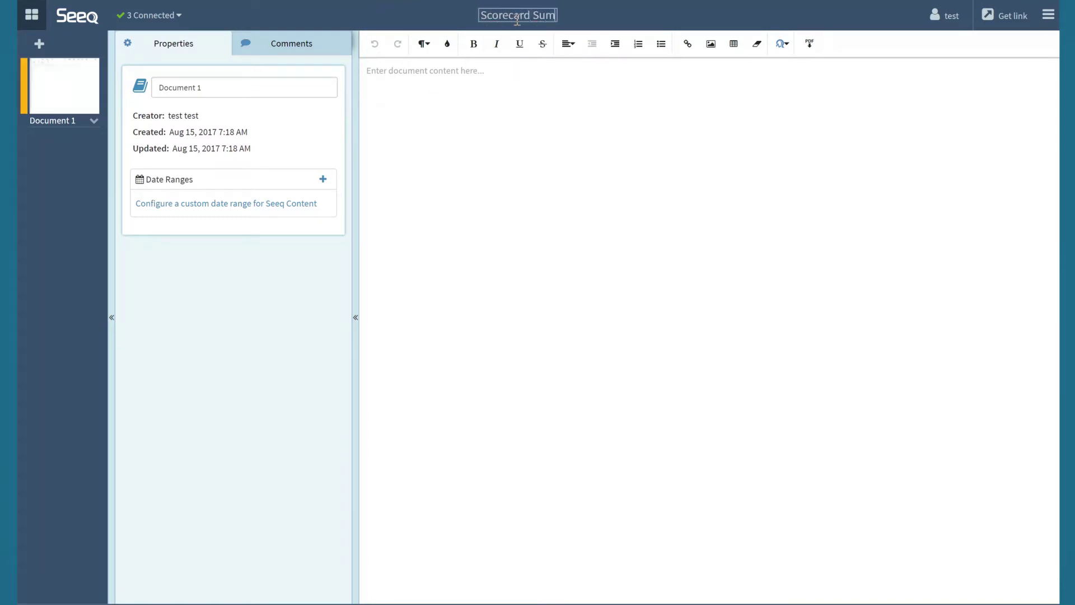
left_click(477, 68)
type("Scorecard Summary")
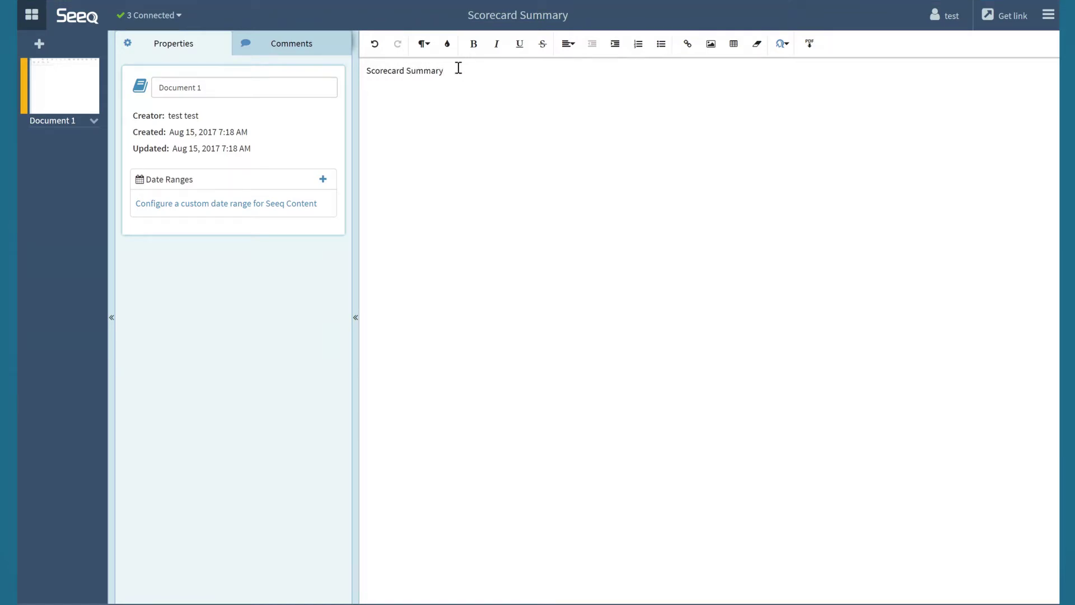
Format the 'Scorecard Summary' text in the document as a bold Heading 3
left_click_drag(458, 68, 346, 71)
left_click(423, 44)
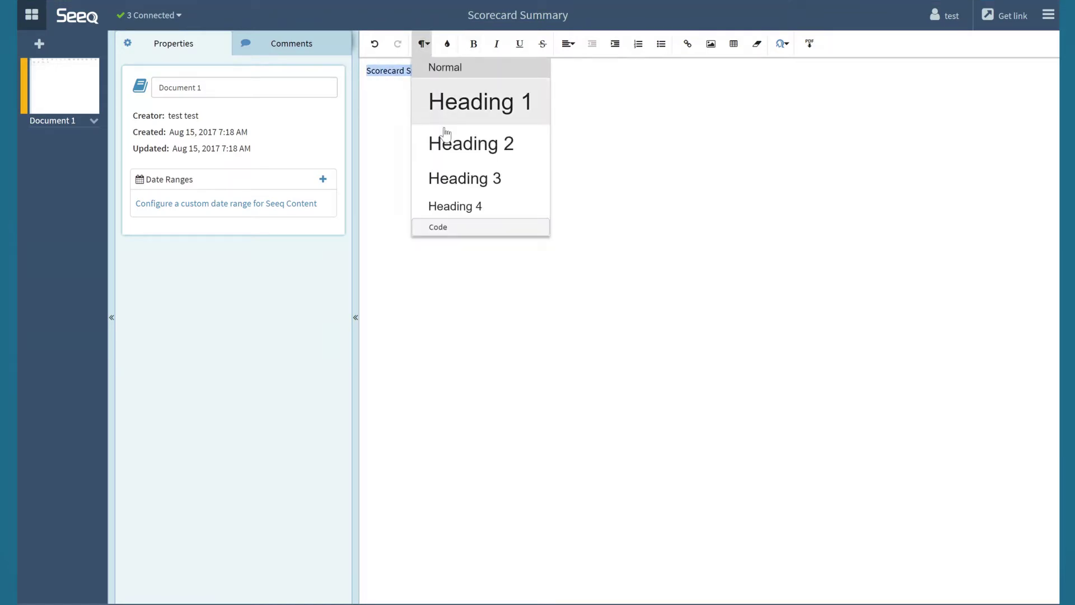
left_click(447, 166)
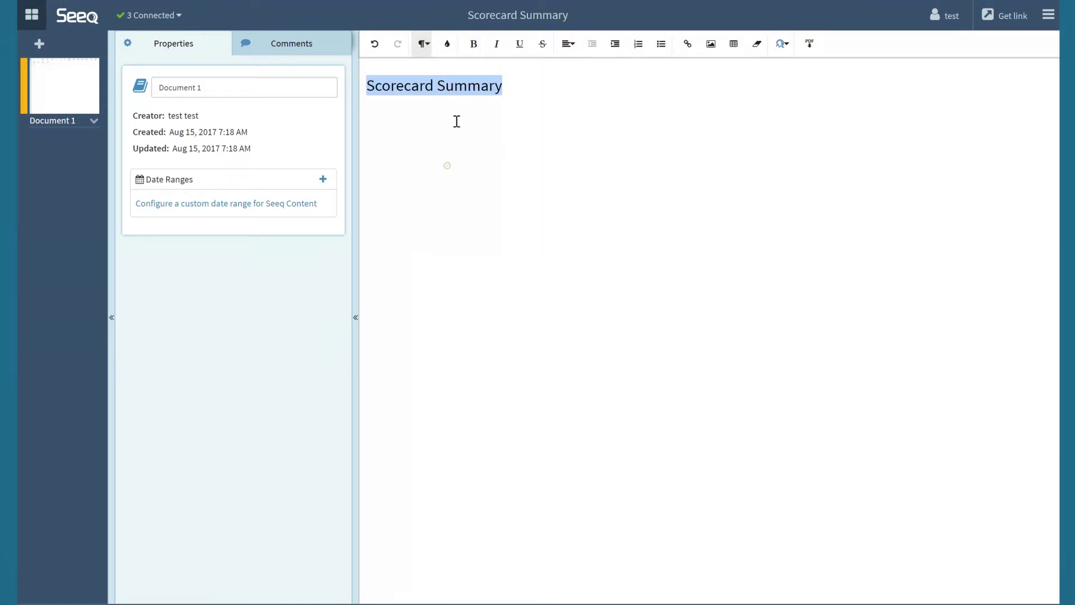
left_click(473, 45)
left_click(420, 117)
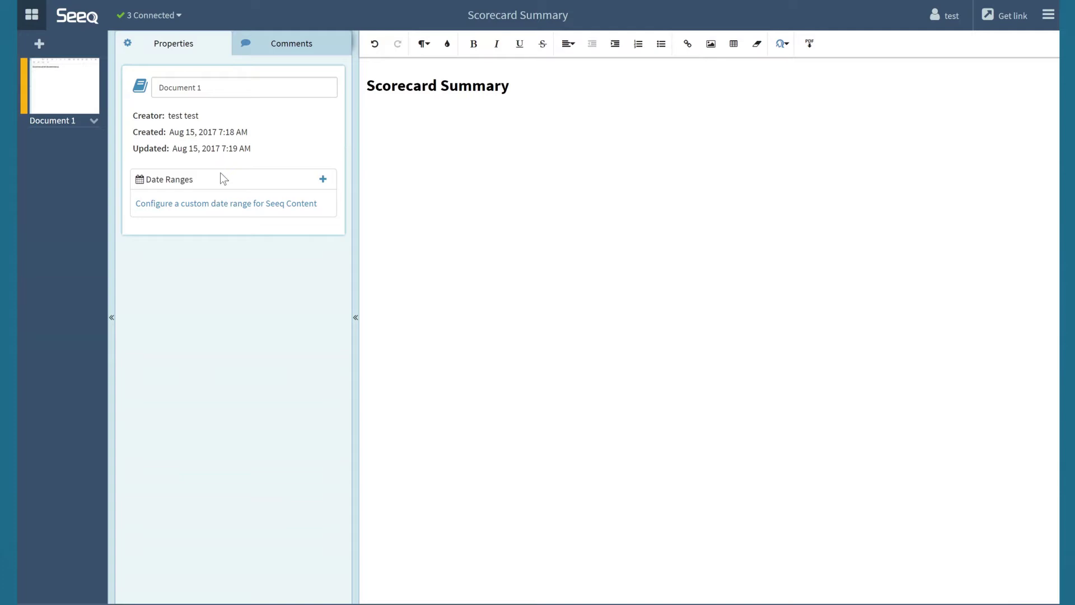
Save a Monthly primary date range spanning Jul 31 to Aug 31, 2017
left_click(322, 180)
left_click(485, 156)
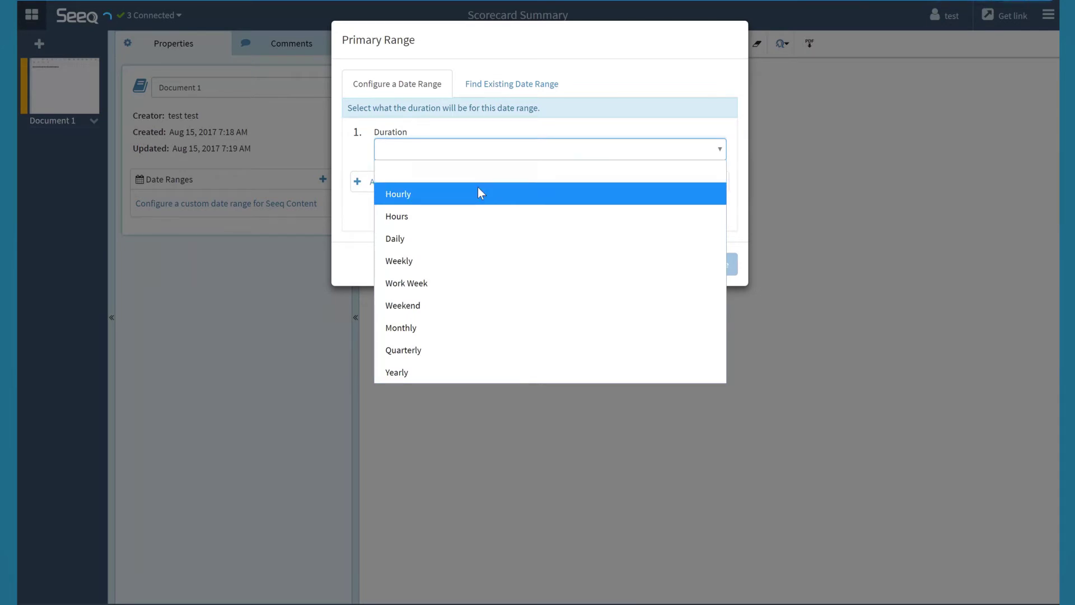
left_click(459, 328)
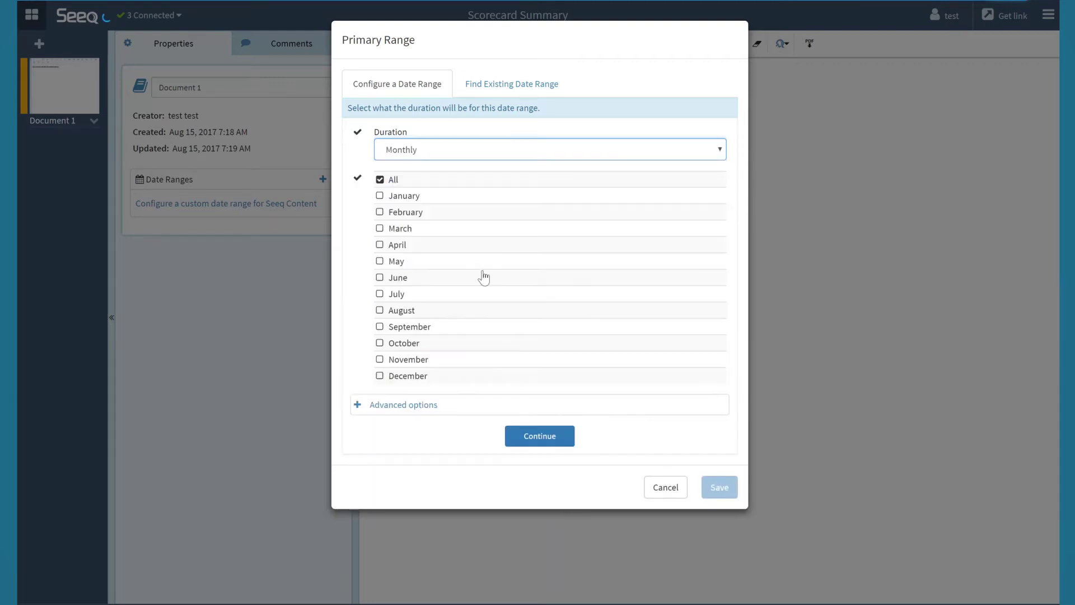
left_click(540, 435)
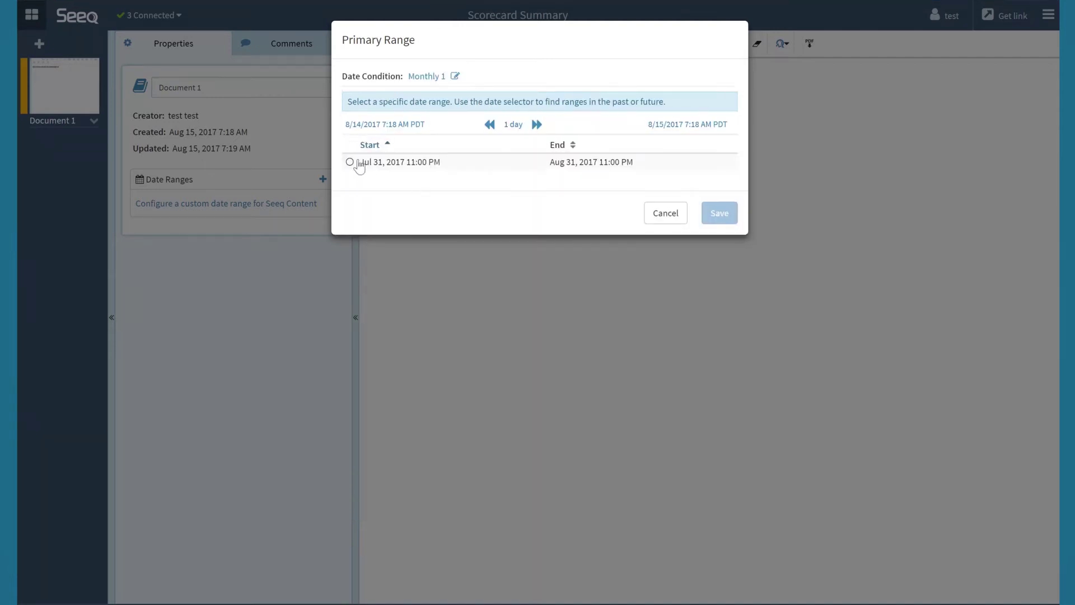
left_click(351, 162)
left_click(711, 226)
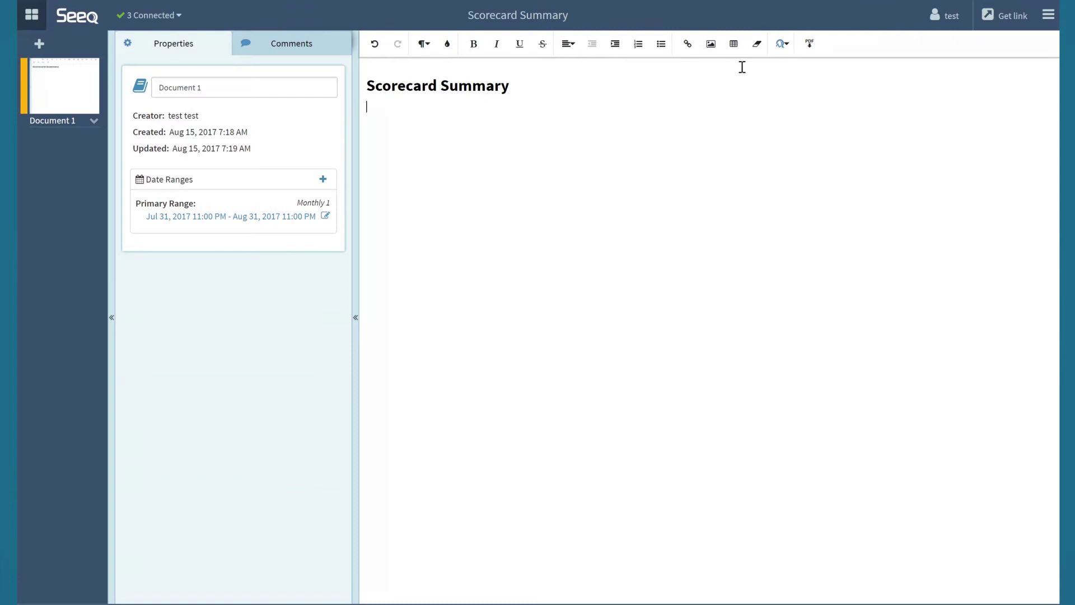
Choose worksheet 1 of the 'Add a Scorecard Metric' analysis as content to insert
left_click(781, 44)
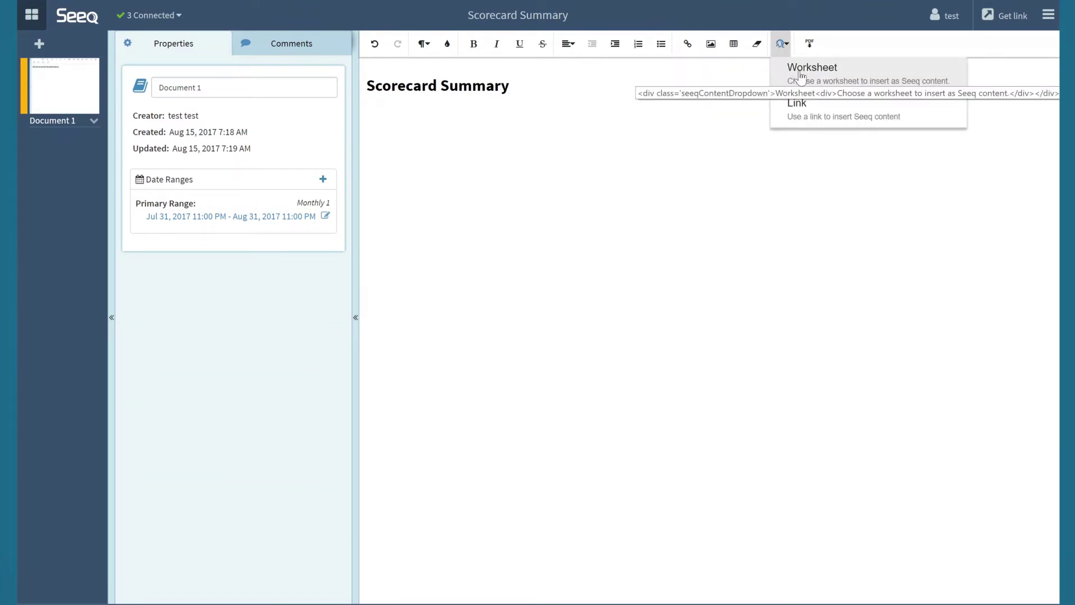
left_click(804, 78)
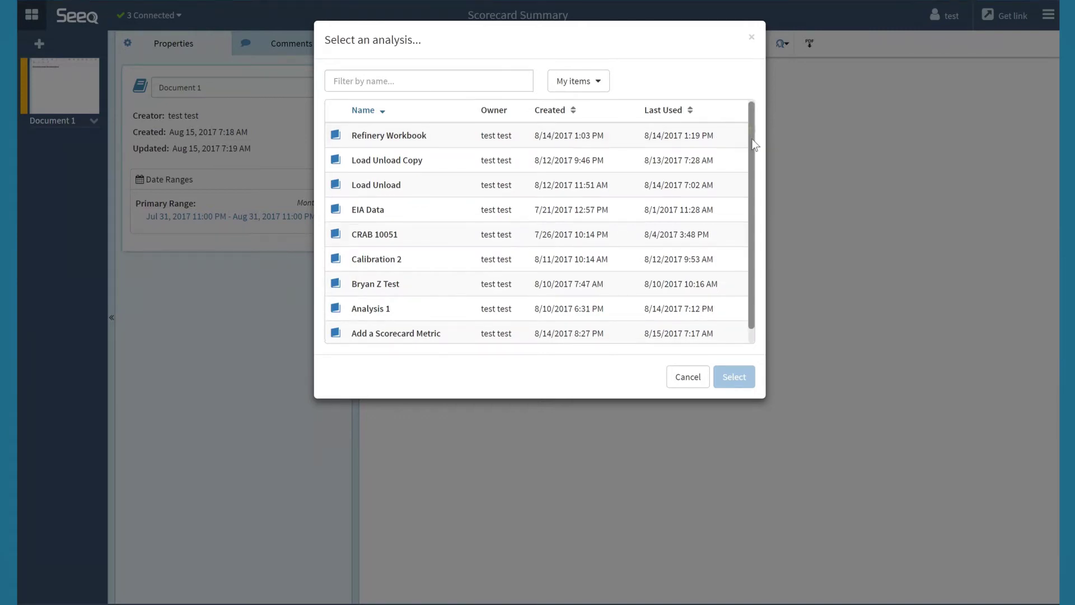
scroll(438, 305, "down", 1)
left_click(419, 319)
left_click(734, 376)
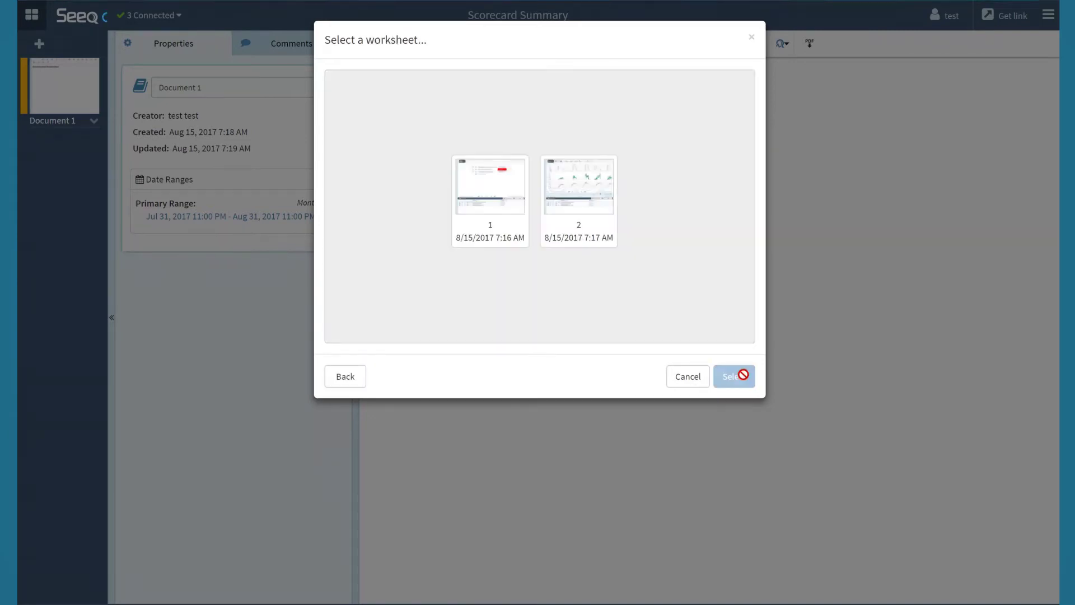
left_click(499, 193)
left_click(734, 376)
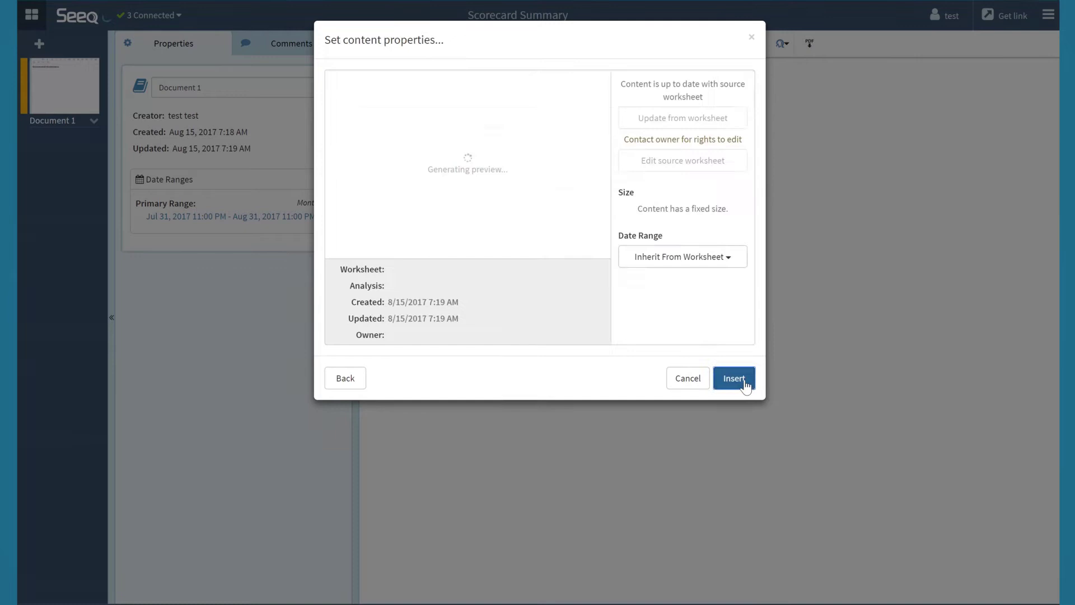
Insert the scorecard table using the document's Primary Range
left_click(662, 245)
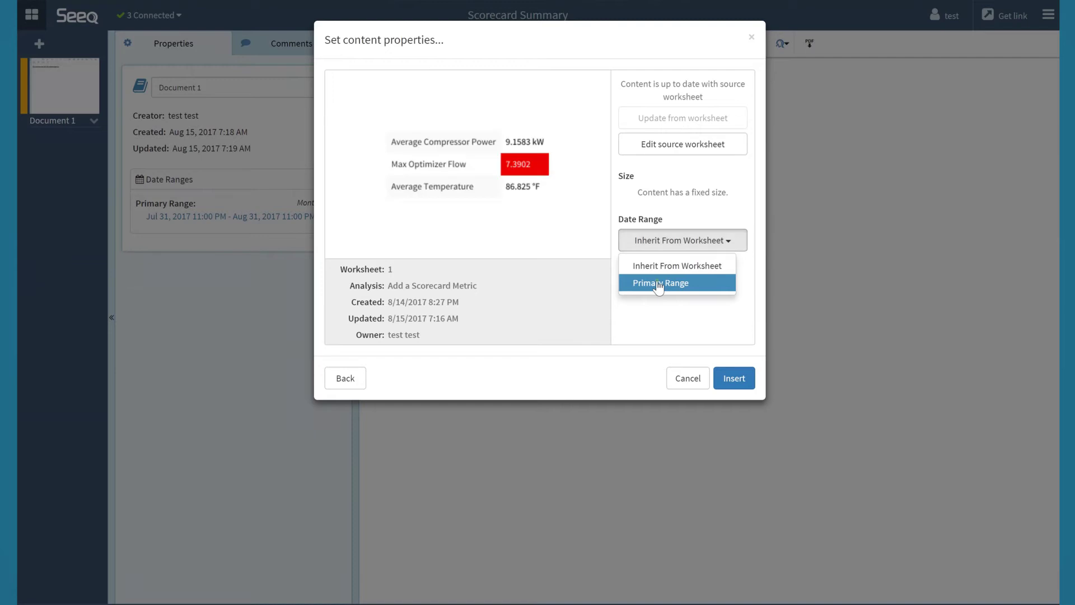
left_click(658, 283)
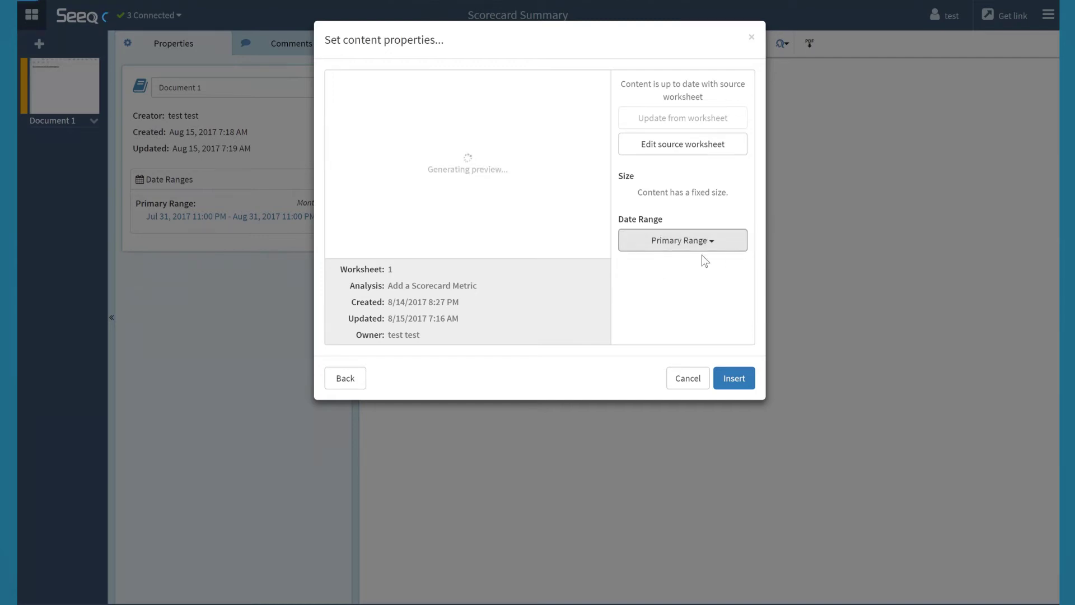
left_click(735, 379)
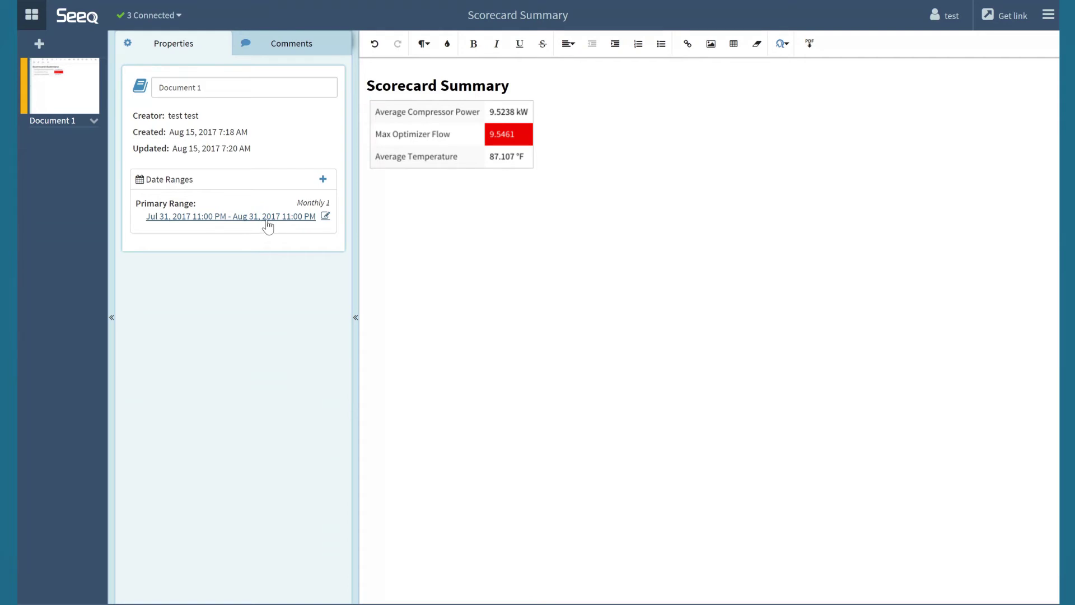
Define a new Weekly date range for Aug 12 – Aug 19, 2017 and start naming it
left_click(323, 180)
left_click(455, 171)
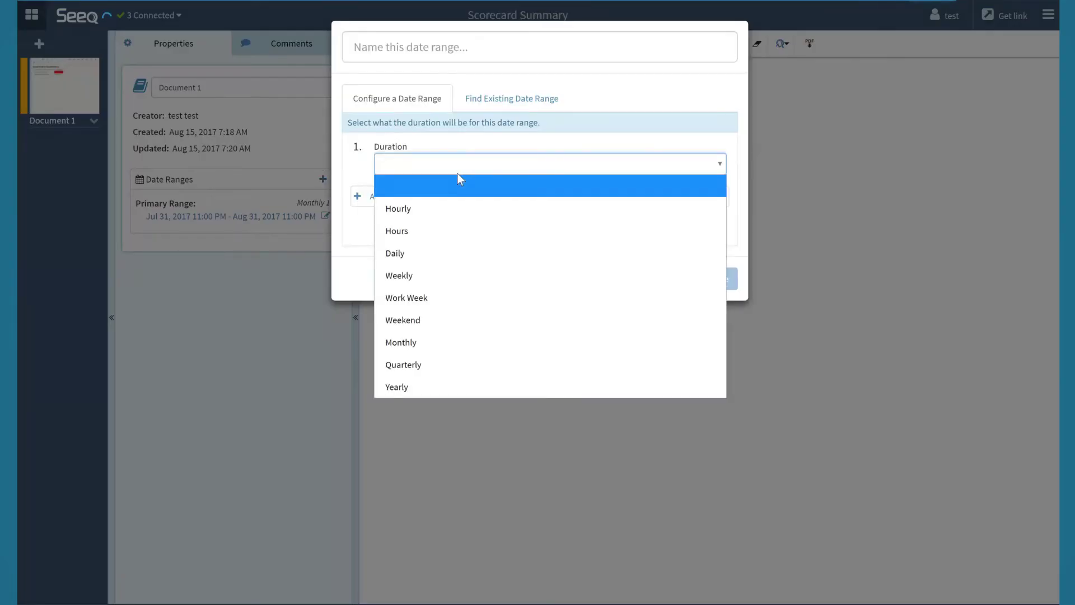
left_click(449, 274)
left_click(541, 272)
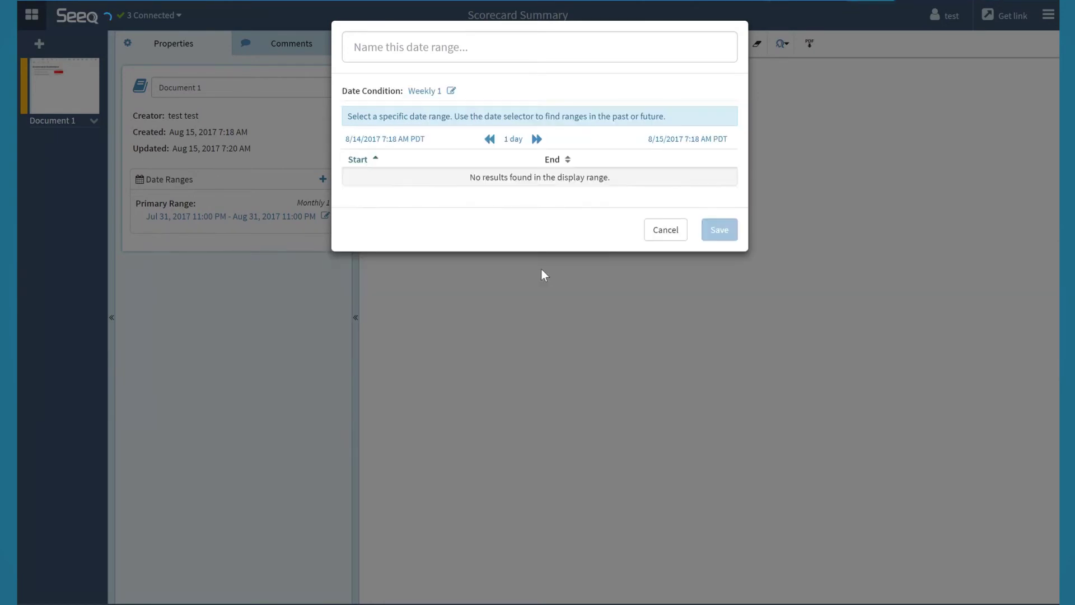
left_click(399, 180)
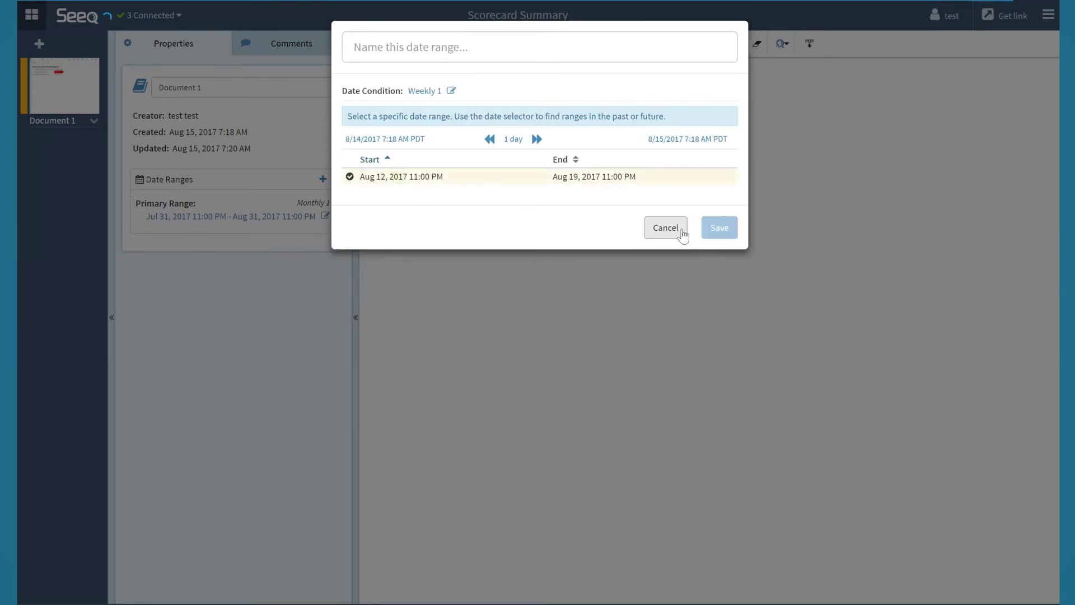
left_click(720, 227)
left_click(519, 43)
Save the range as 'Weekly1' and insert the worksheet's trend chart using the Weekly1 range
type("Weekly1")
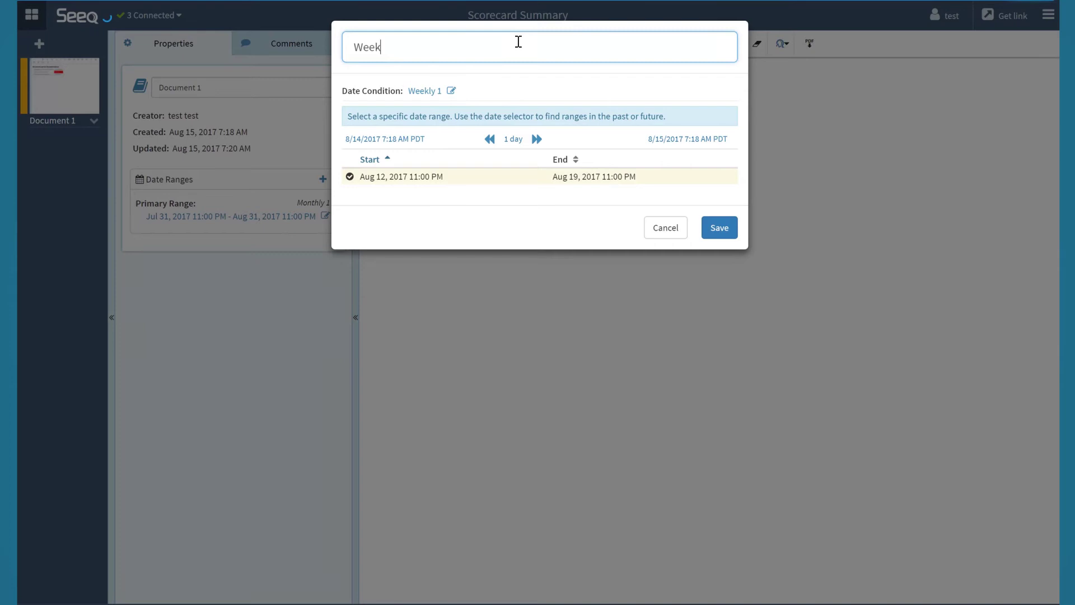
left_click(717, 229)
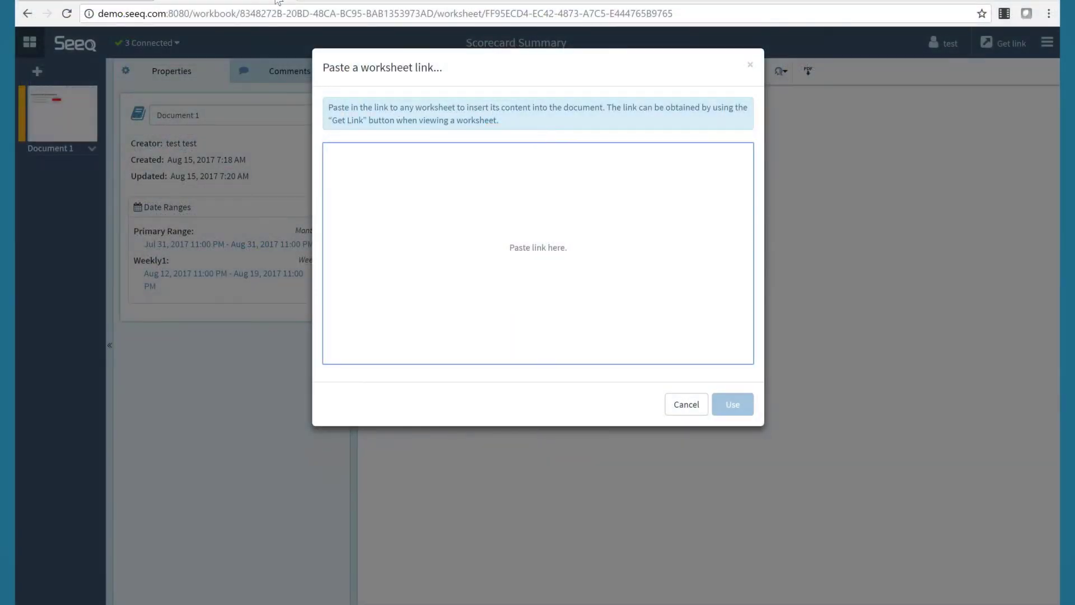
left_click(128, 1)
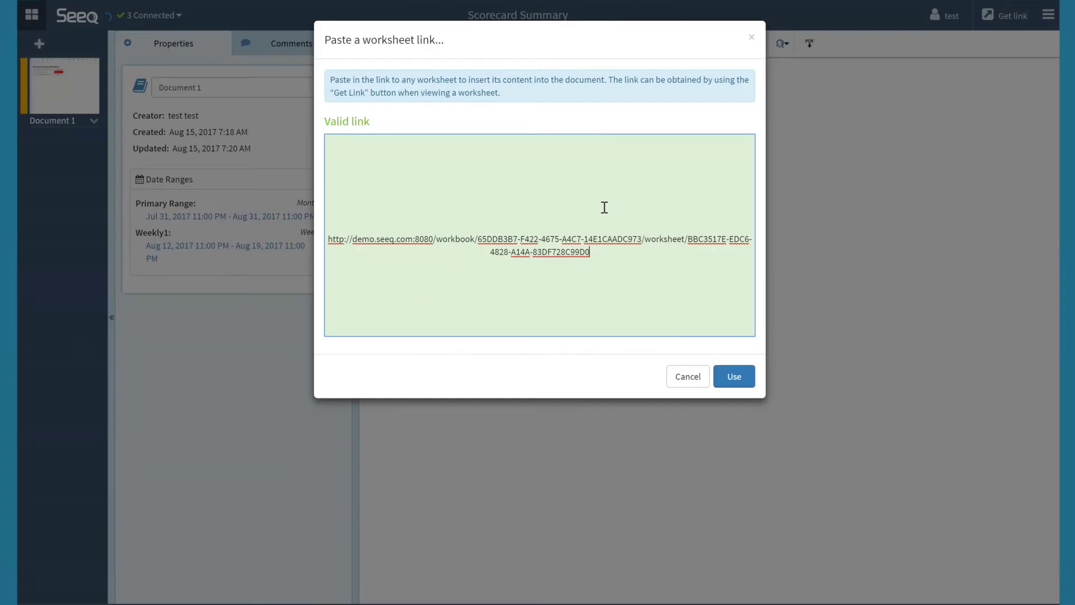
left_click(735, 378)
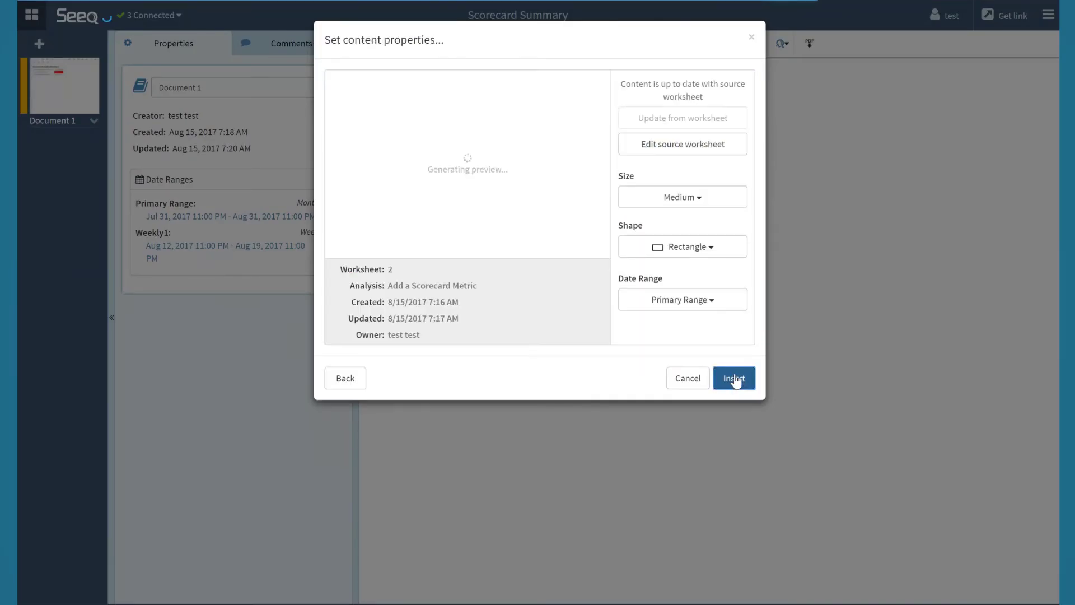
left_click(730, 304)
left_click(665, 356)
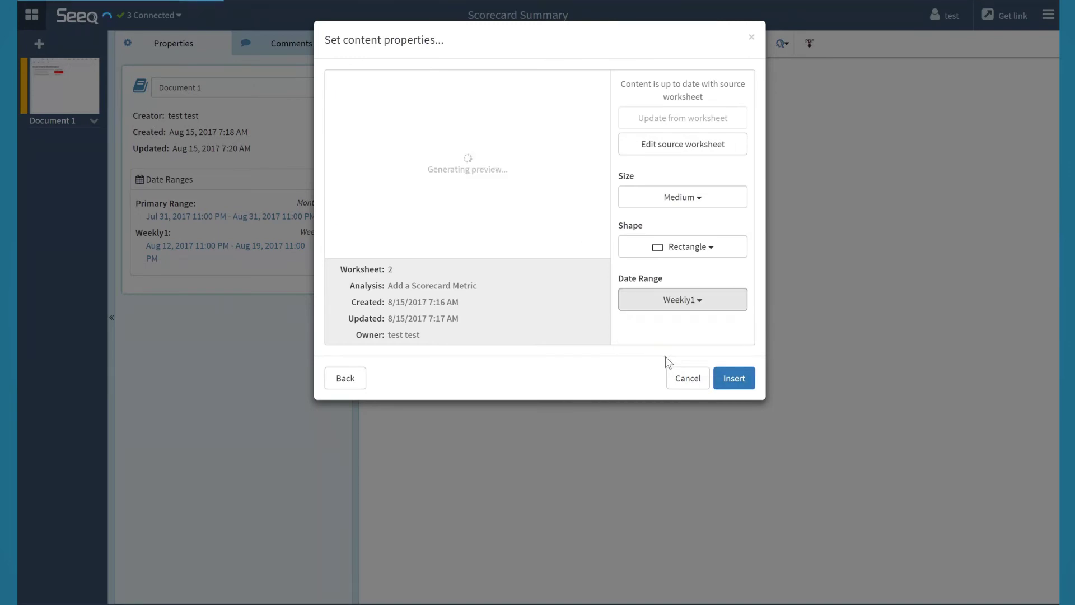
left_click(735, 378)
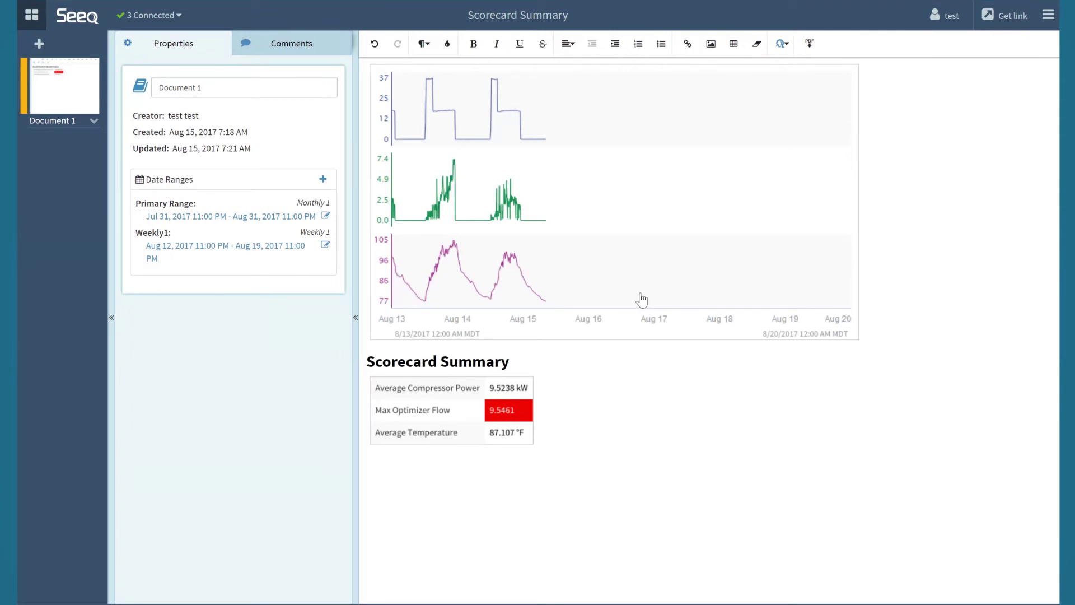
Move the weekly trend chart below the scorecard metrics table and select it
left_click_drag(641, 299, 641, 412)
left_click(538, 337)
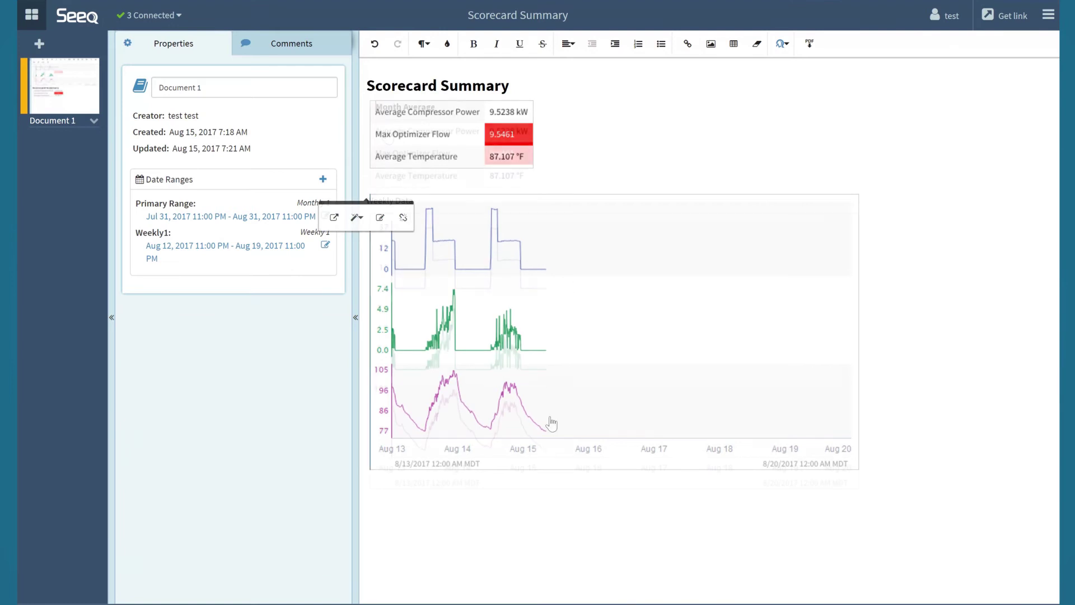
Export the Scorecard Summary document as a Portrait, Letter-size PDF
left_click(810, 43)
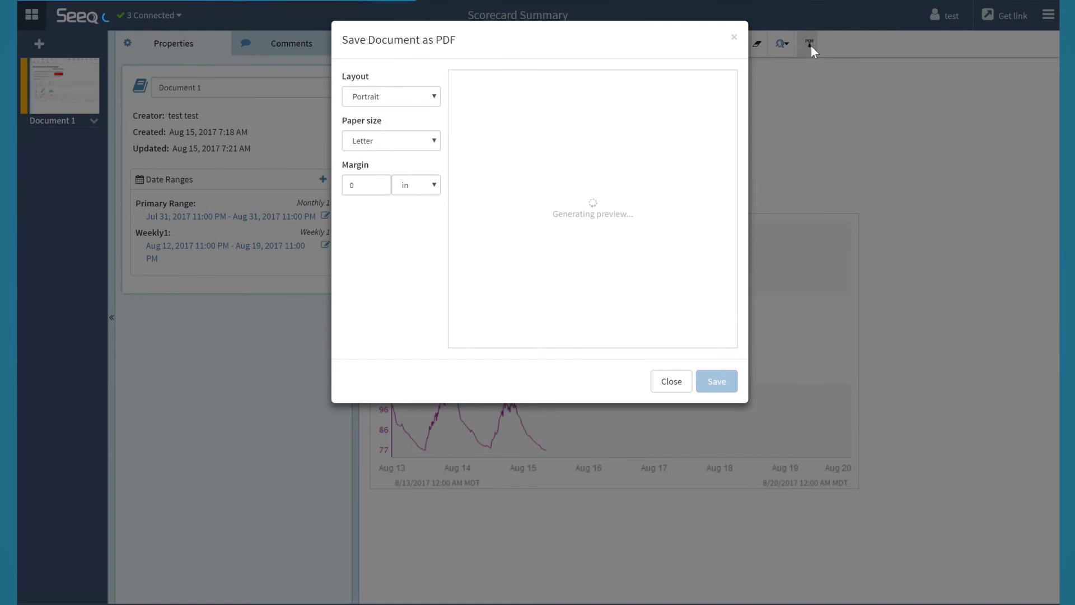
scroll(547, 197, "down", 3)
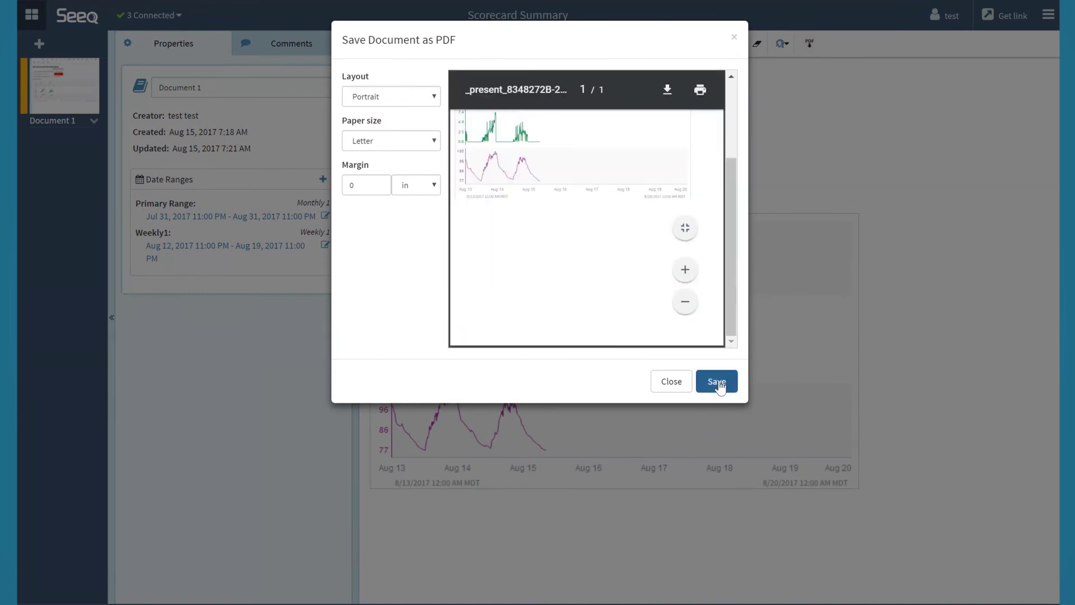
left_click(716, 380)
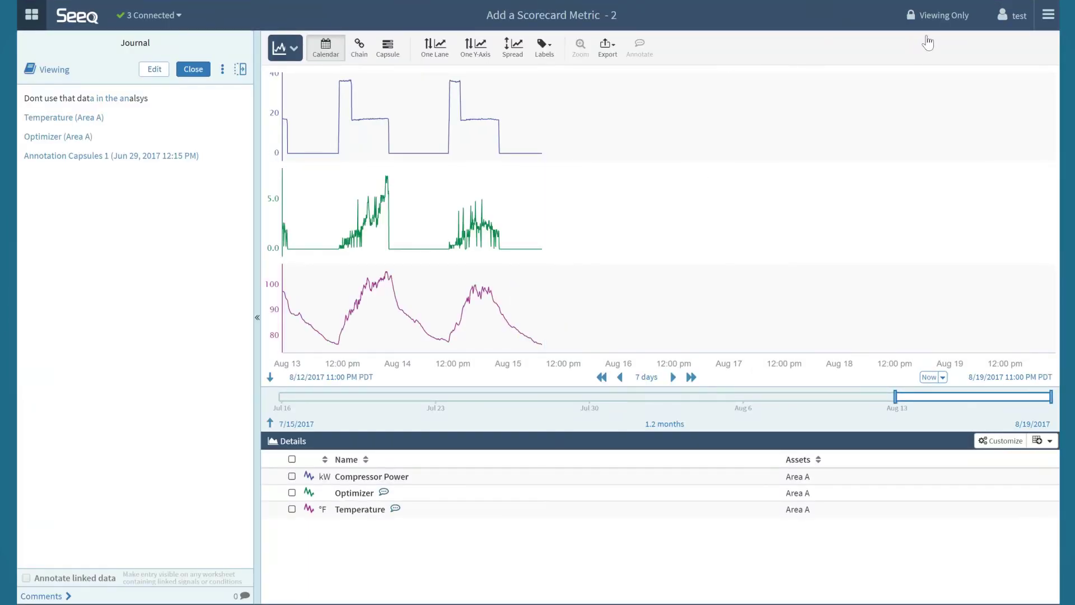
View the read-only 'Add a Scorecard Metric - 2' worksheet with its three Aug 12–19 trend lanes
mouse_move(937, 28)
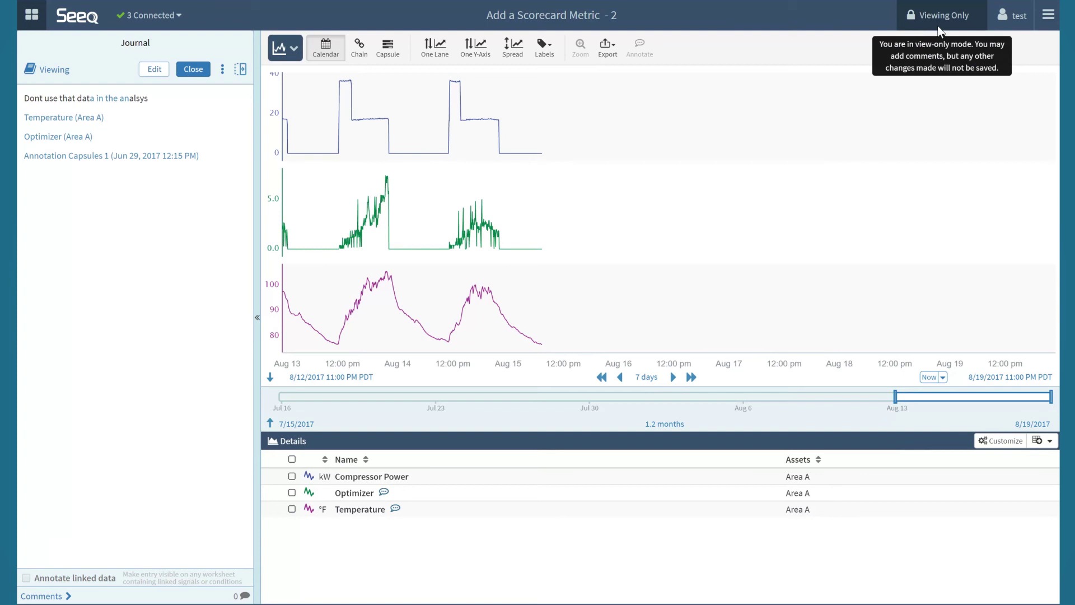